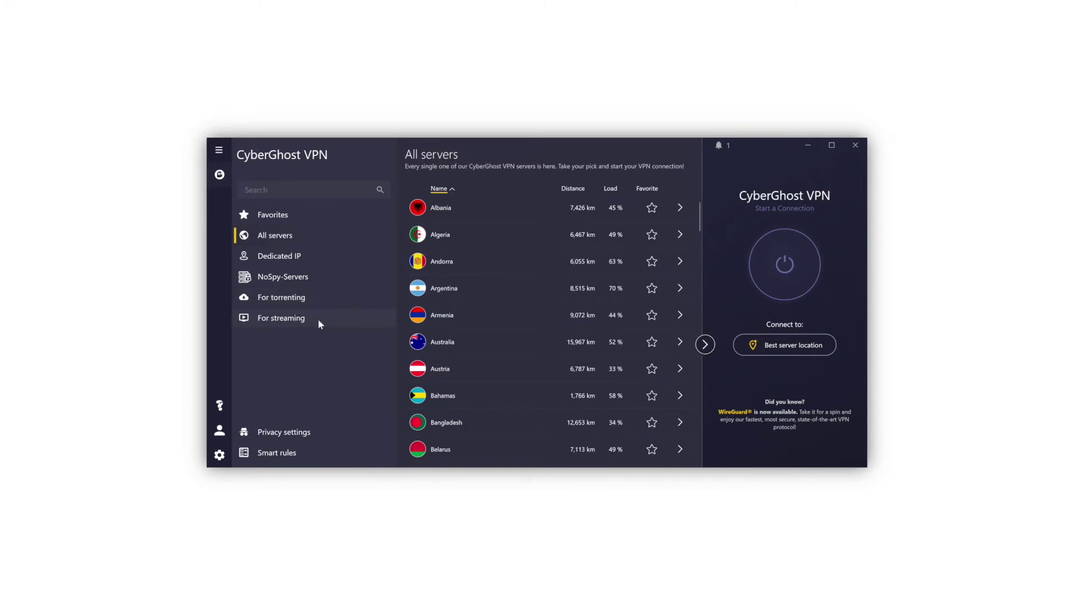
Connect to the United States Netflix US streaming server, routed via Los Angeles
click(317, 318)
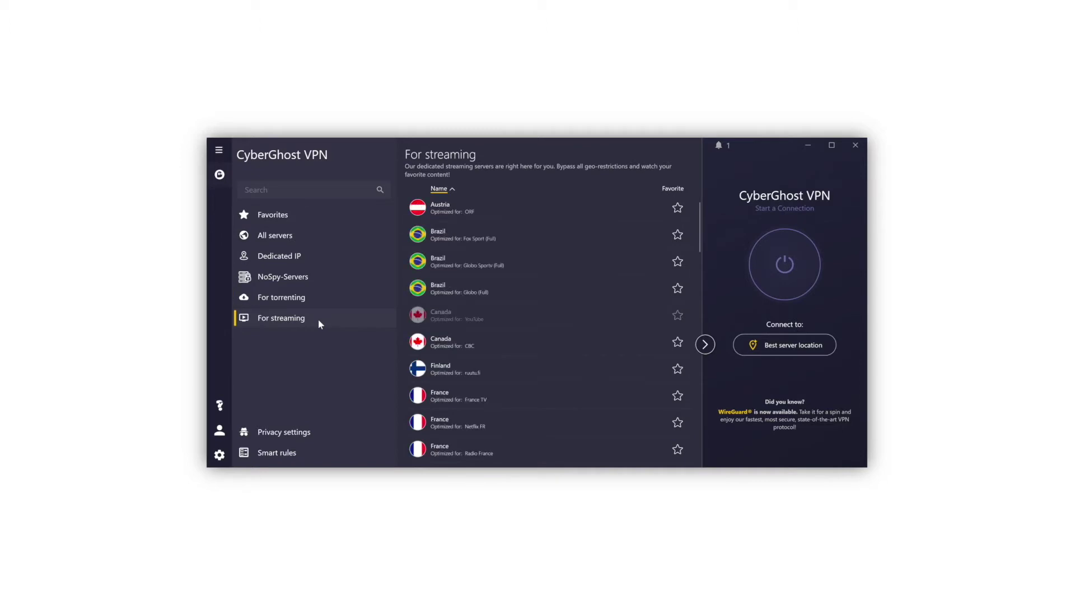
mouse_move(699, 223)
drag(701, 223, 702, 359)
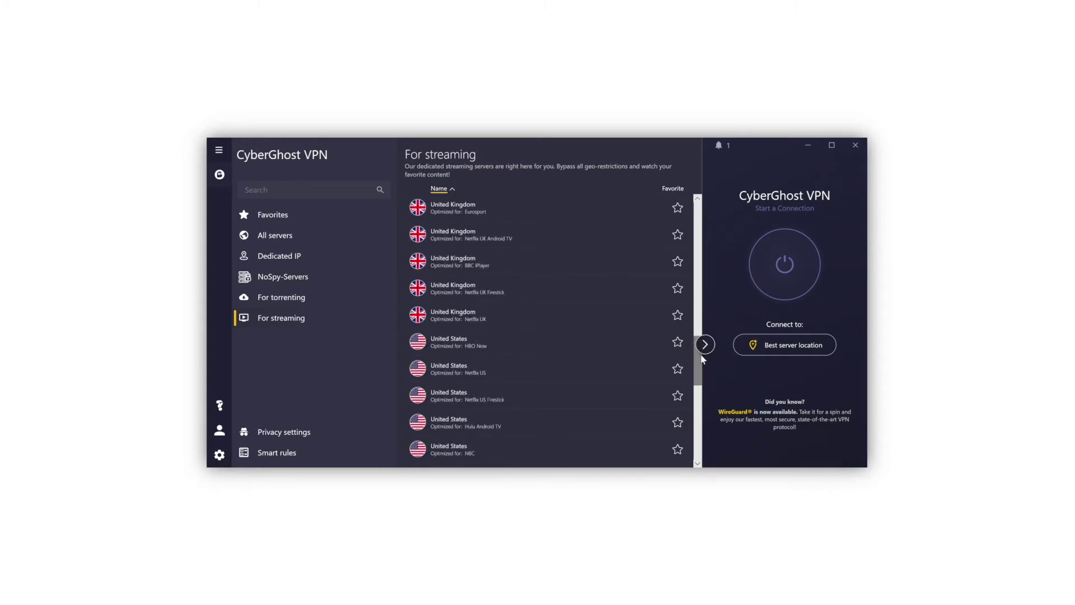
click(511, 369)
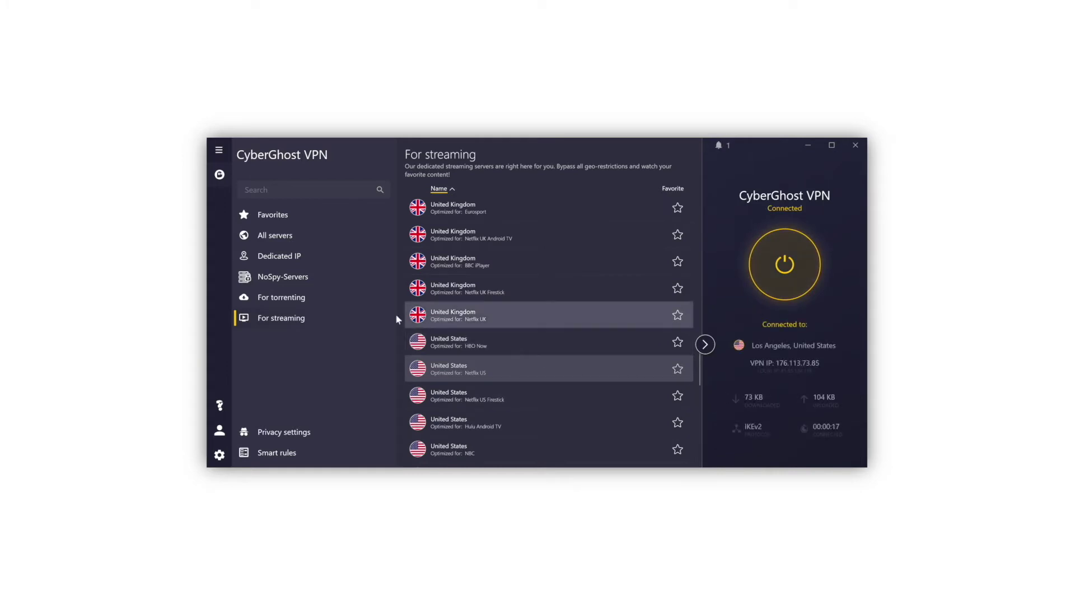
Reconnect through the United States torrenting server, now routed via New York
click(311, 296)
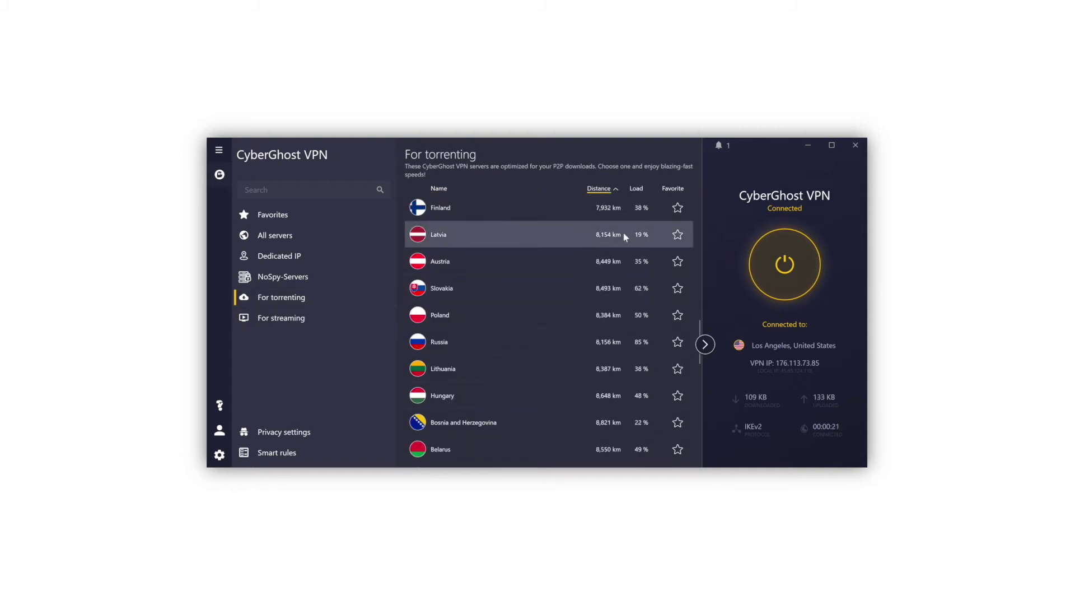
mouse_move(697, 327)
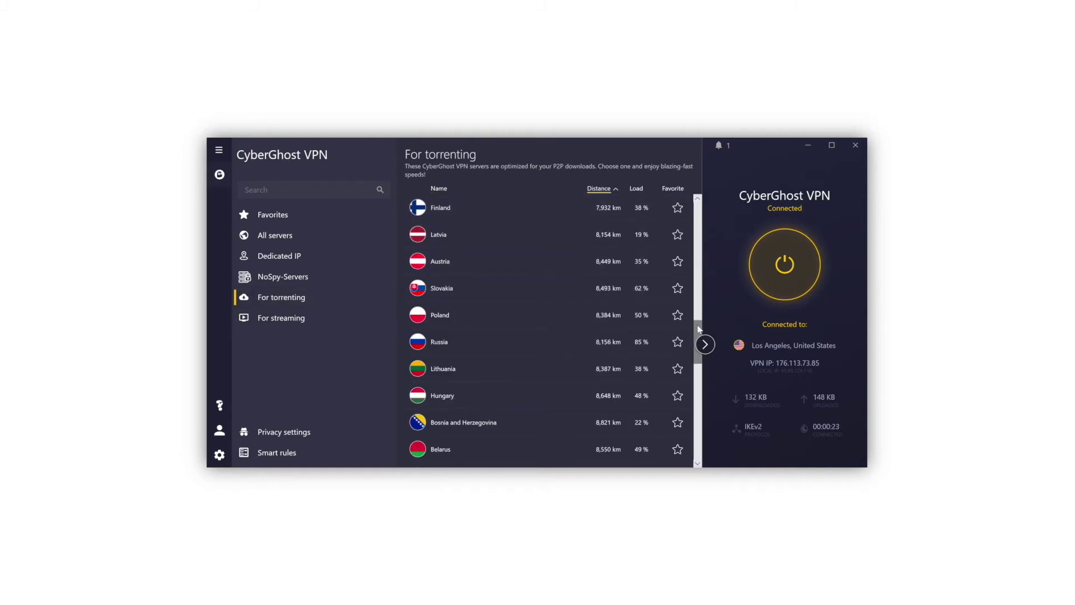
mouse_move(699, 323)
mouse_down()
mouse_move(703, 418)
mouse_move(699, 205)
mouse_up()
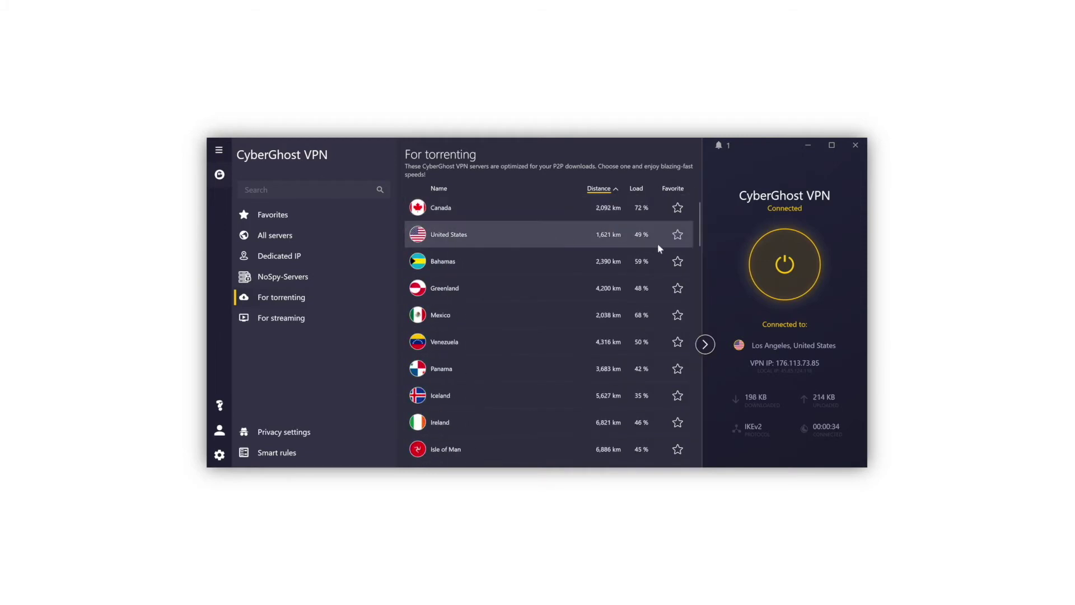
click(785, 268)
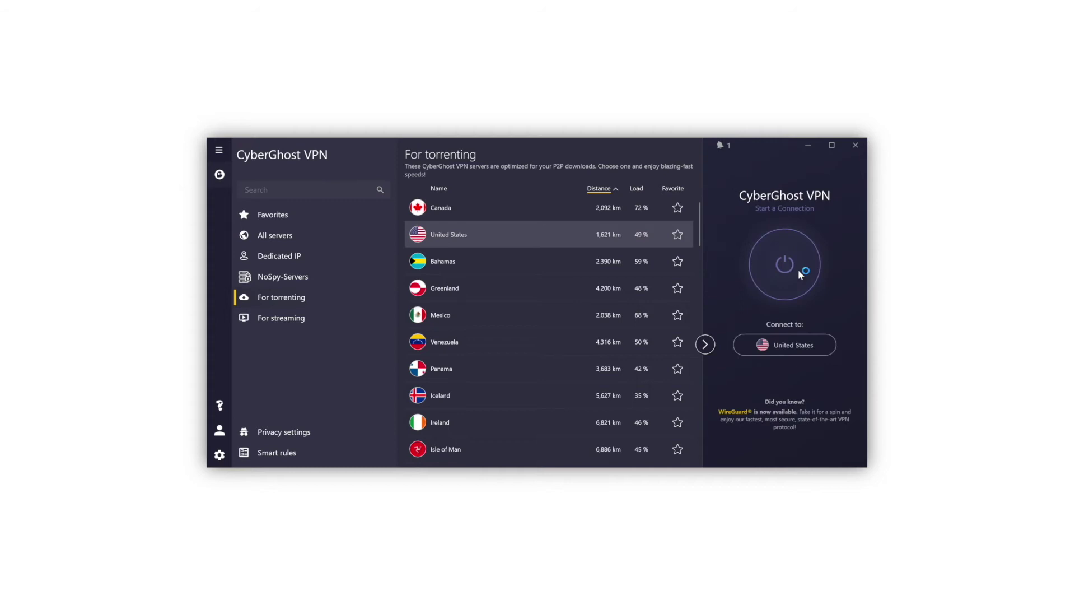
click(790, 267)
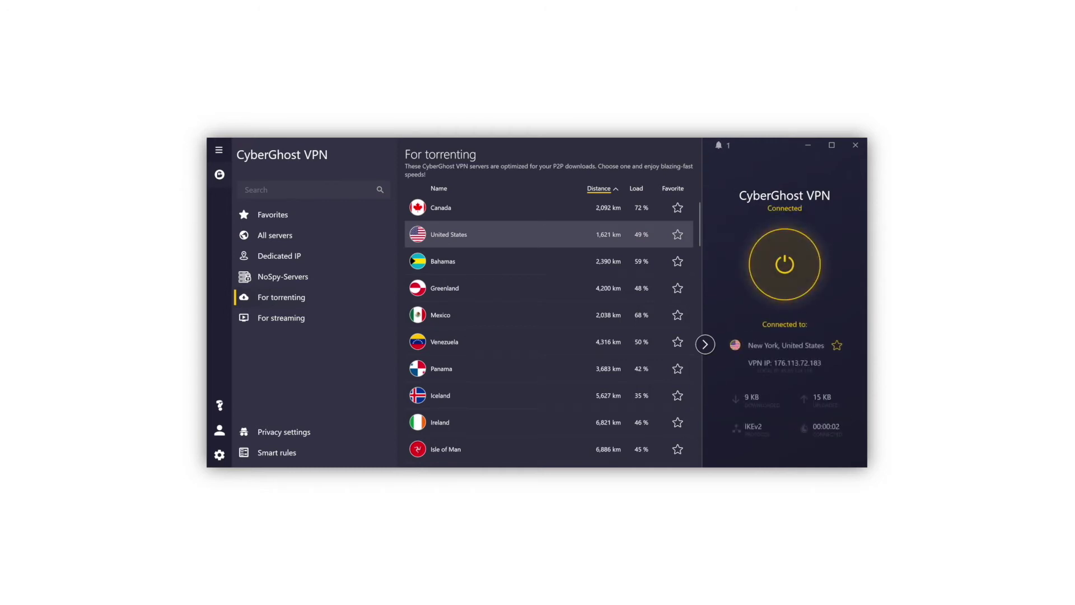
Connect to Los Angeles server Losangeles-S417-i12, with the city's servers sorted by ping
click(275, 235)
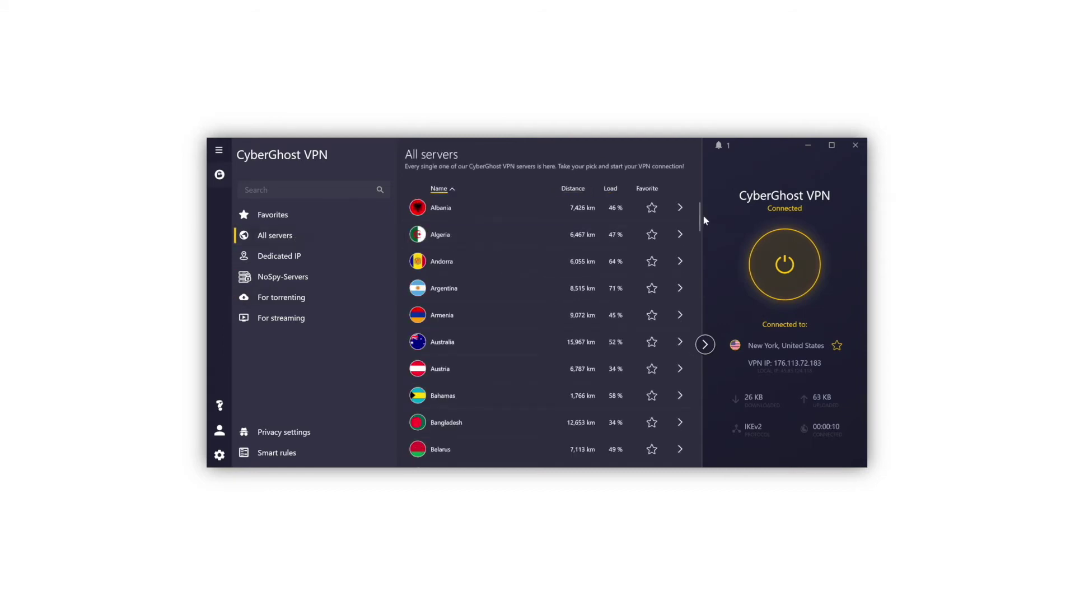
drag(700, 213, 699, 458)
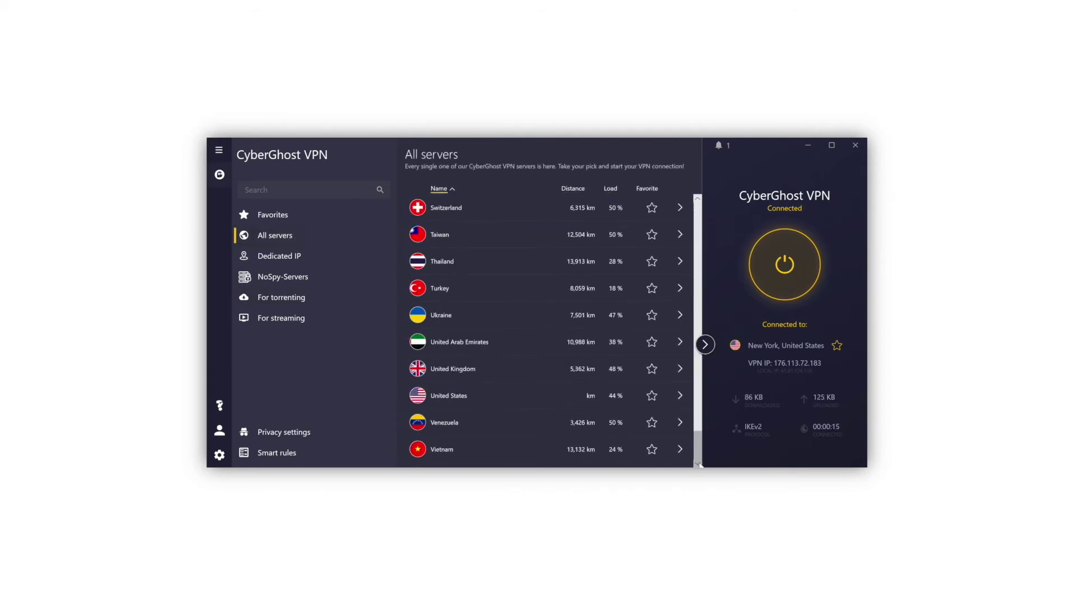
click(679, 395)
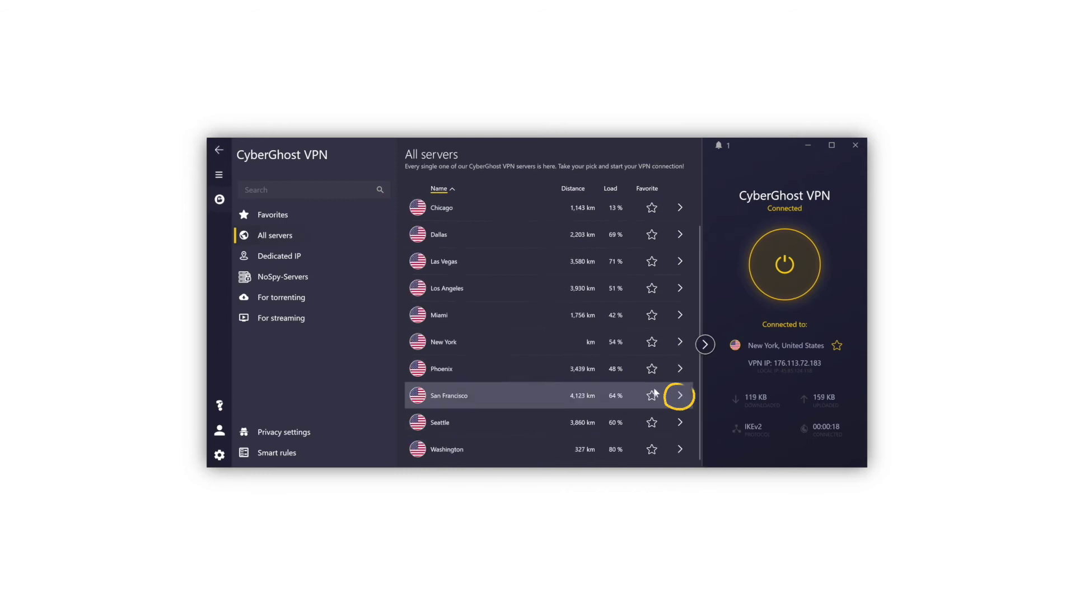
scroll(692, 294, up, 1)
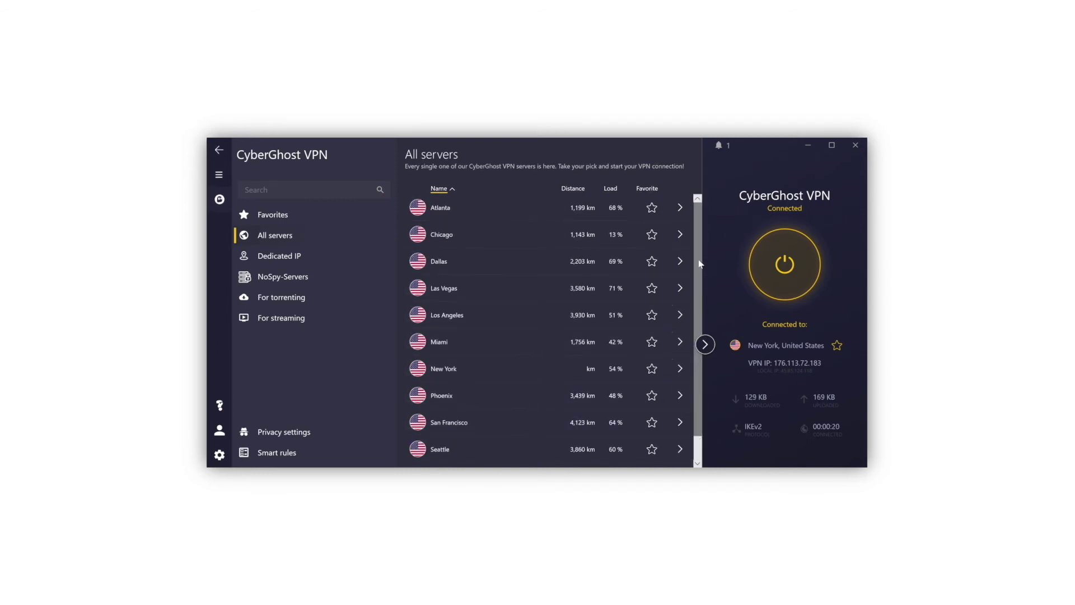
click(679, 315)
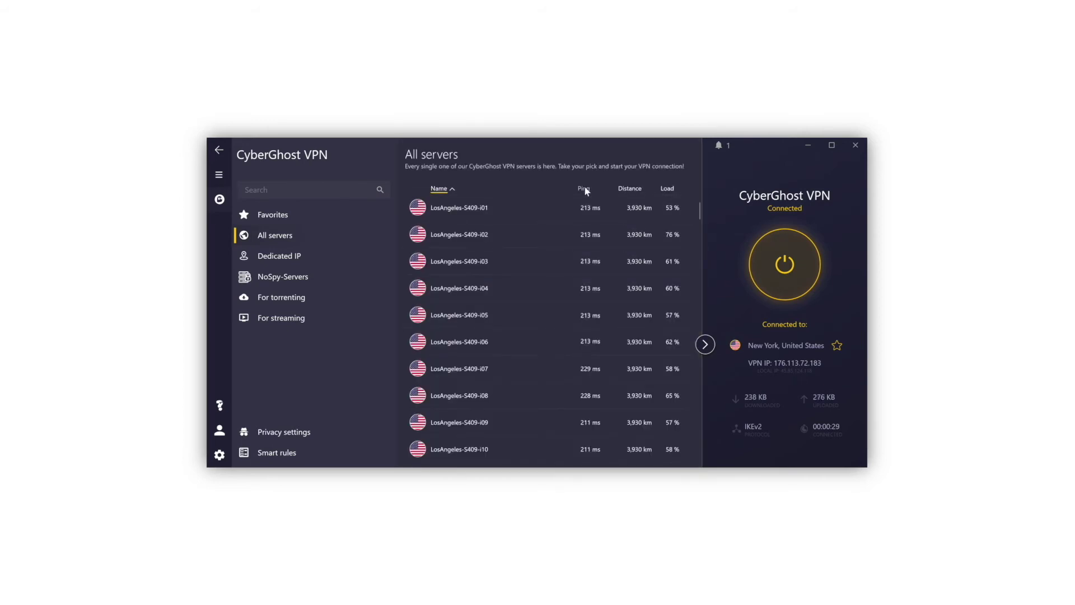
click(585, 190)
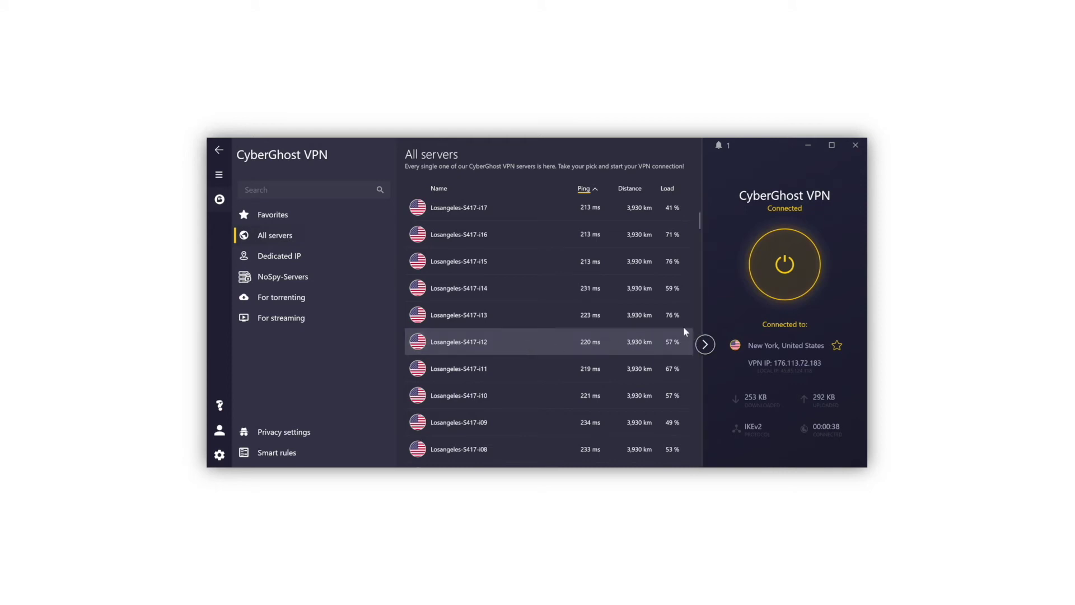
click(784, 278)
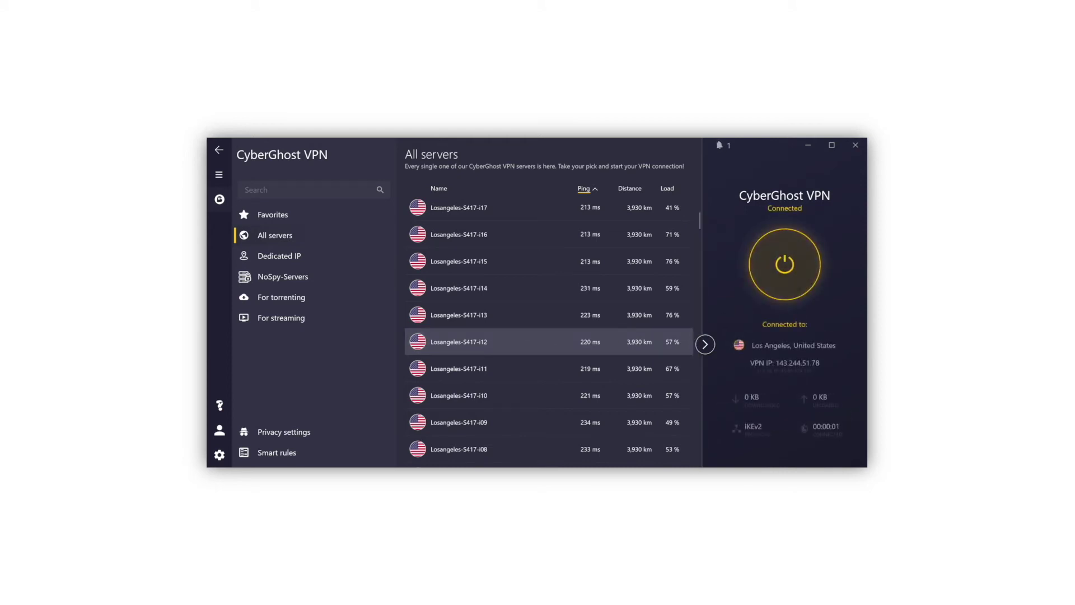
Disconnect the VPN and star the Sling TV streaming server as a favorite
click(795, 275)
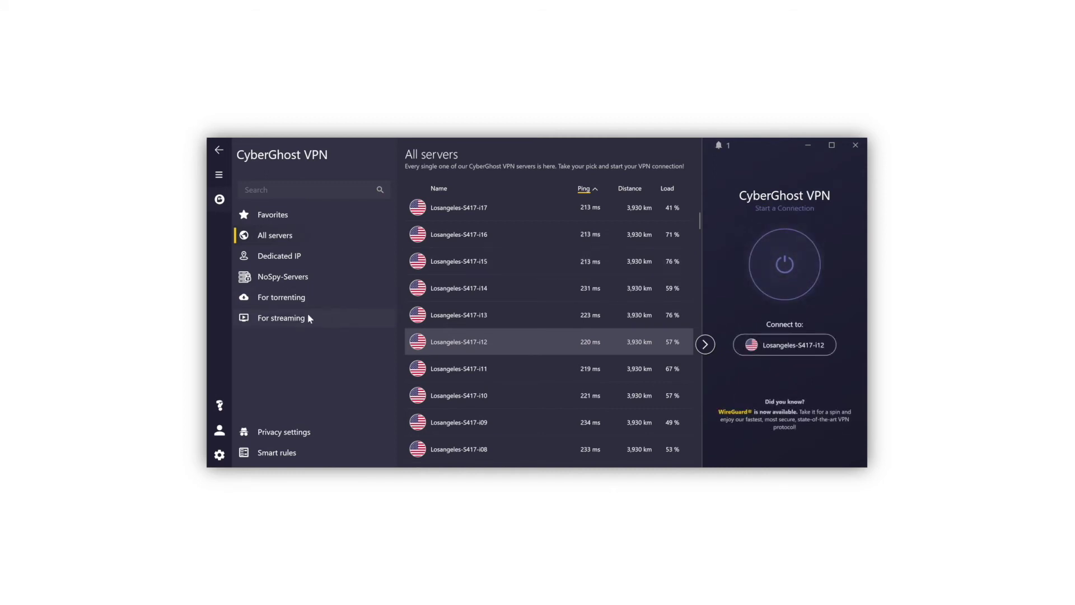
click(282, 317)
click(678, 422)
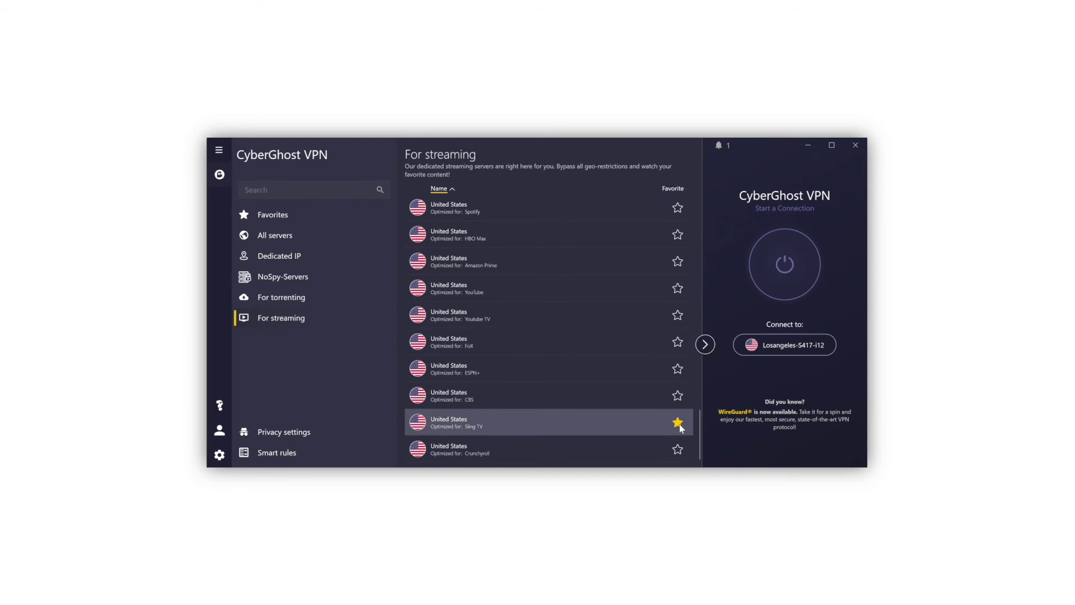
Connect to the Germany server from the Favorites list
click(273, 216)
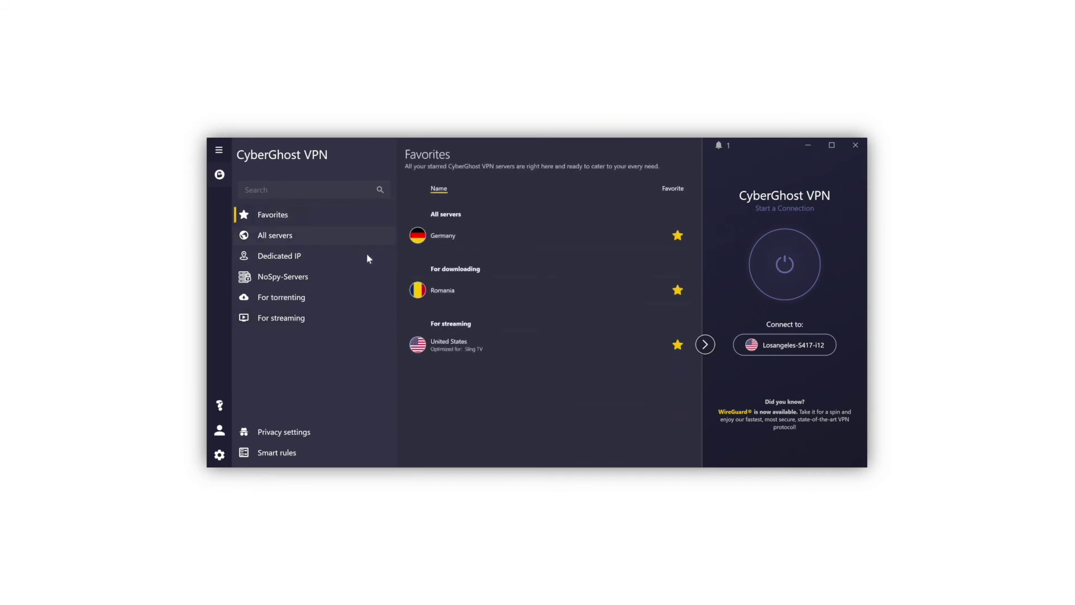
double_click(505, 233)
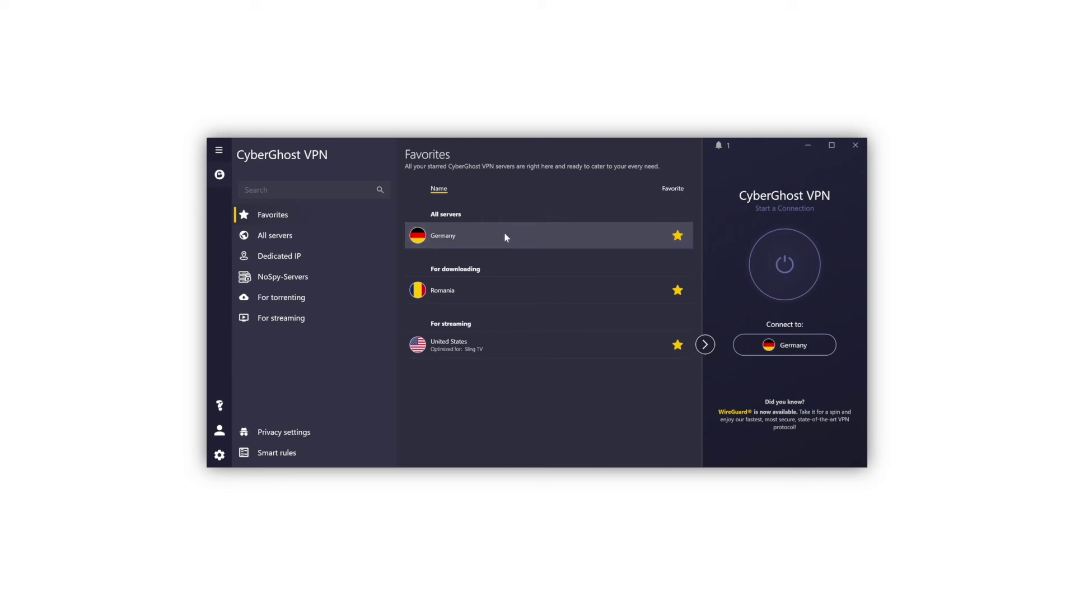
click(785, 262)
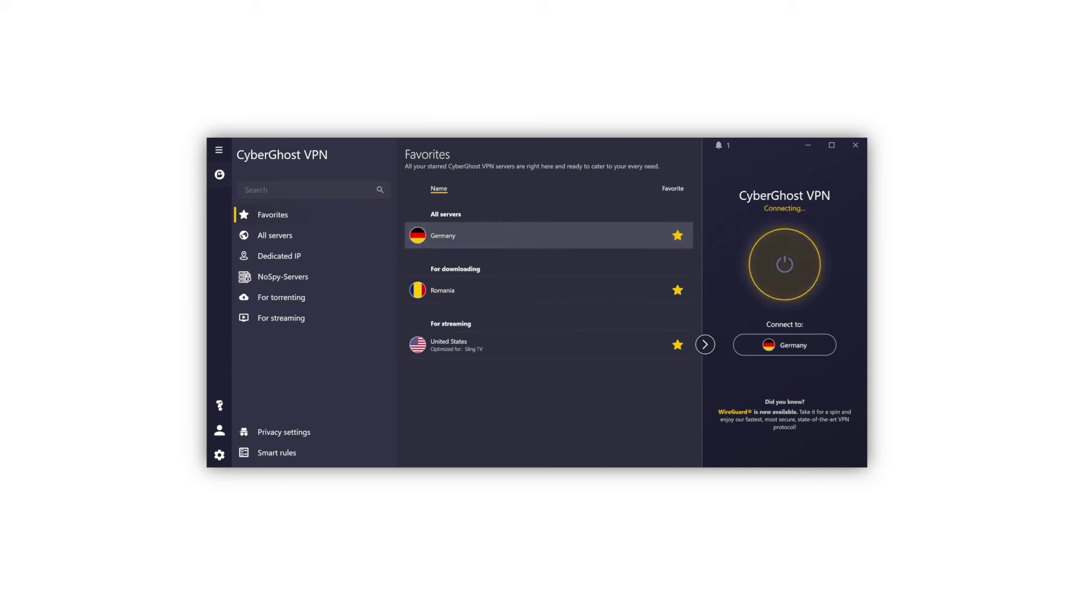